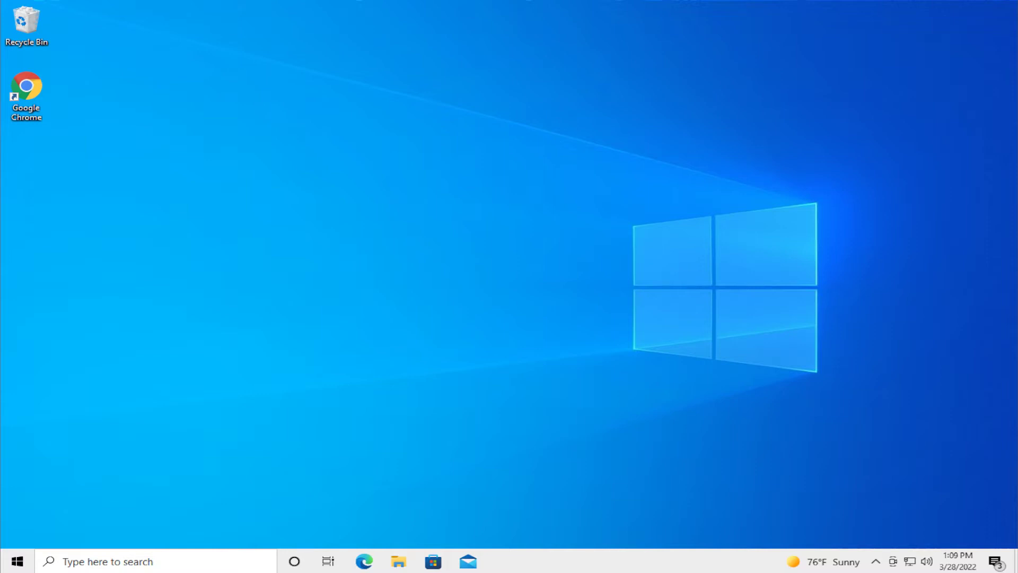
Launch Google Chrome from the Start app list and go to google.com.
left_click(17, 561)
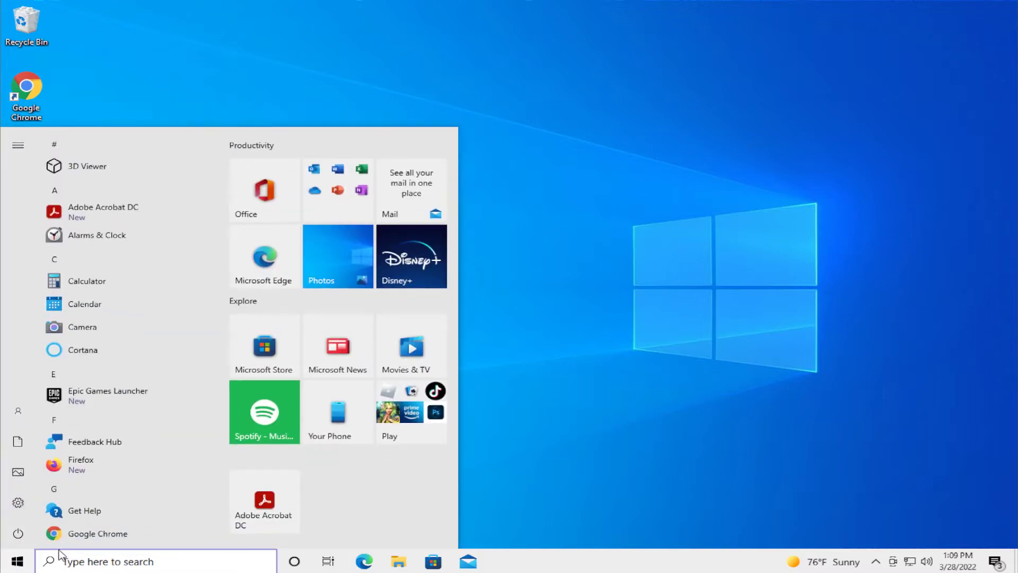
scroll(106, 250, "down", 5)
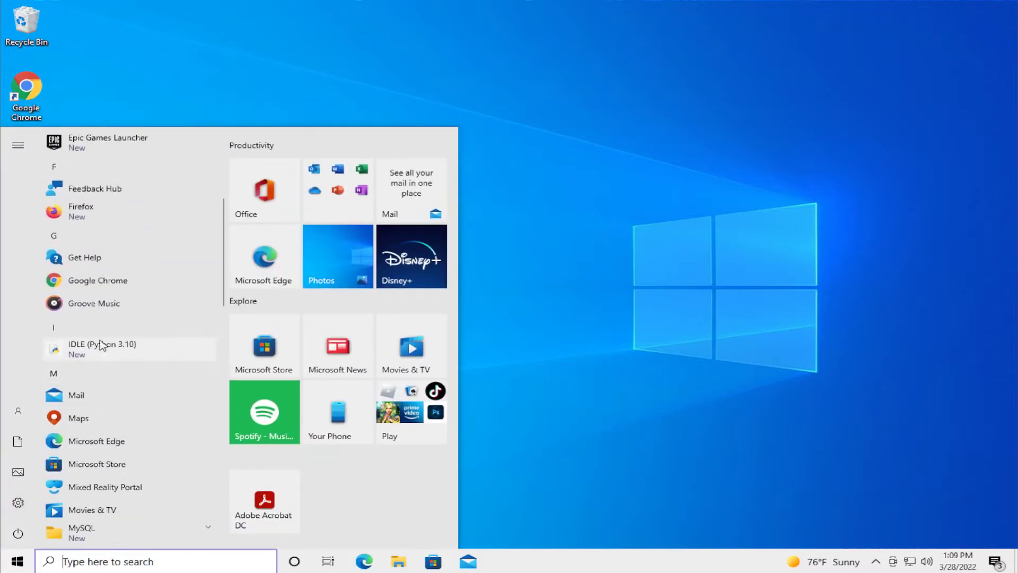
left_click(112, 283)
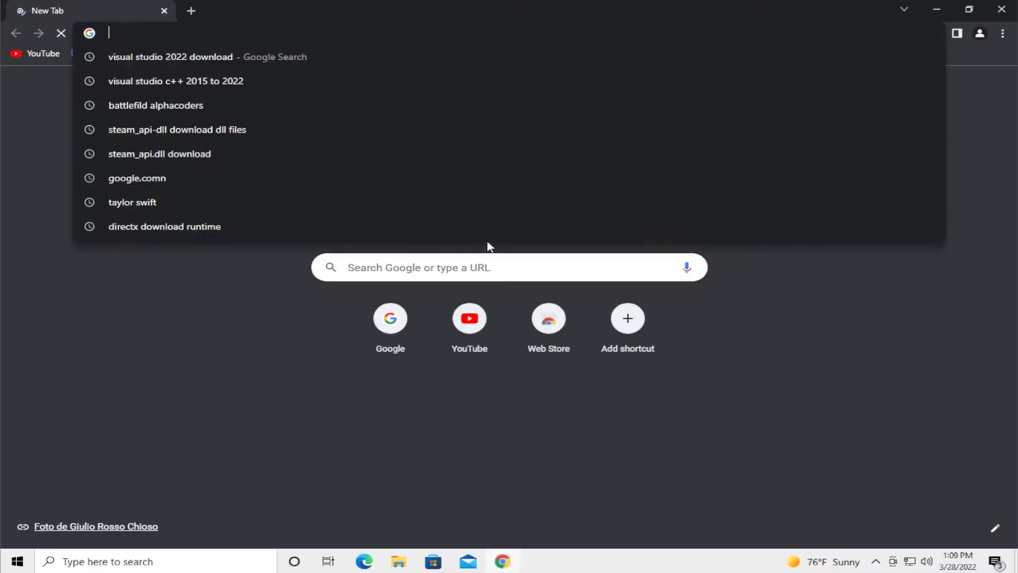
type("google")
key("Return")
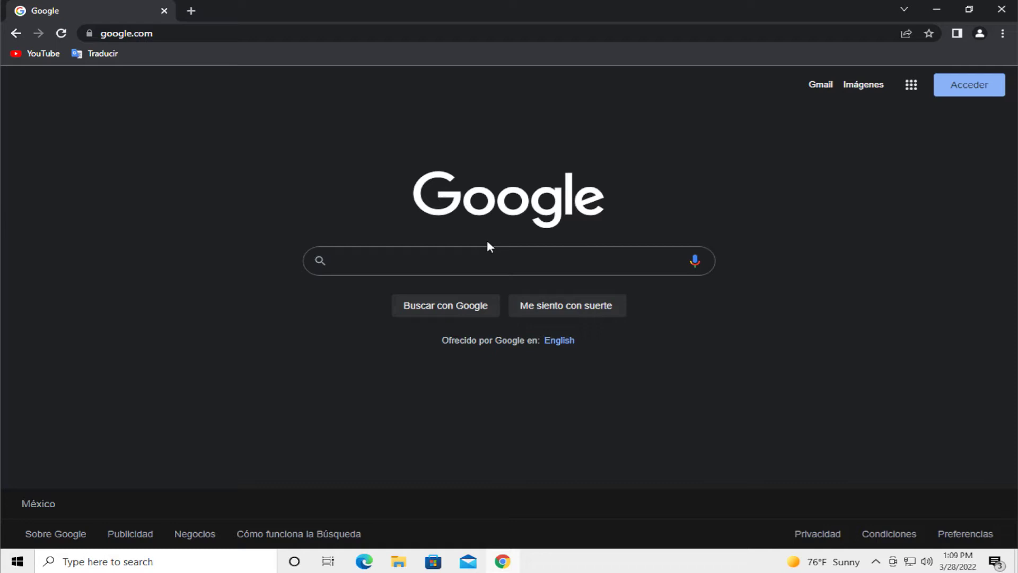
Enter 'steam api' in the search box and pick the steam_api dll suggestion.
type("s")
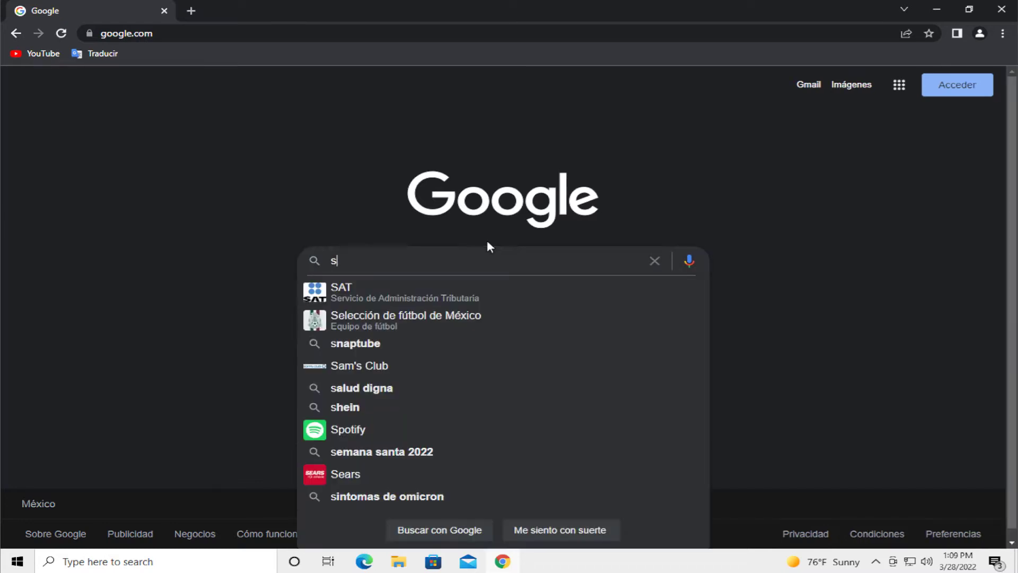
type("team api")
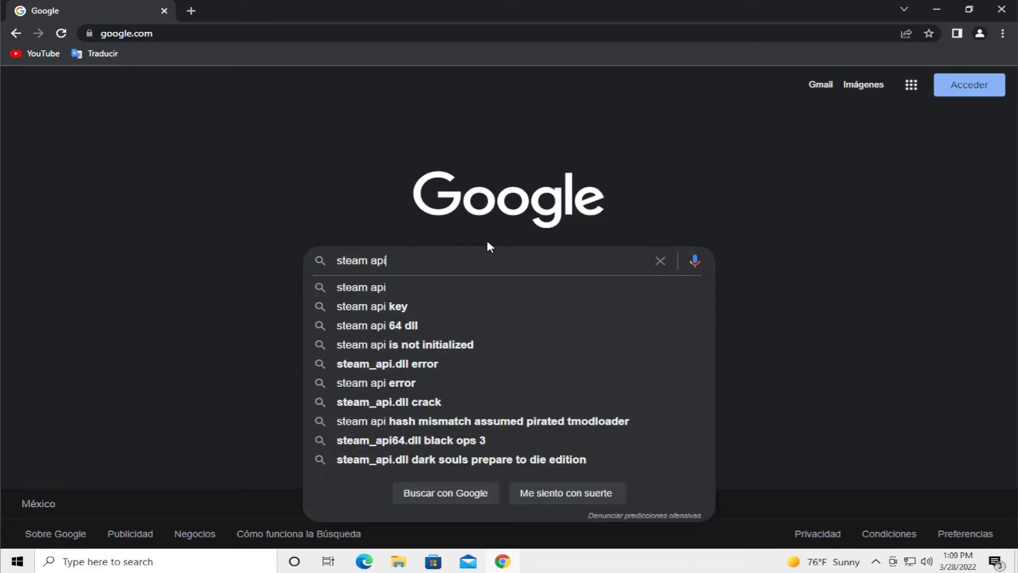
key("Down")
key("Down")
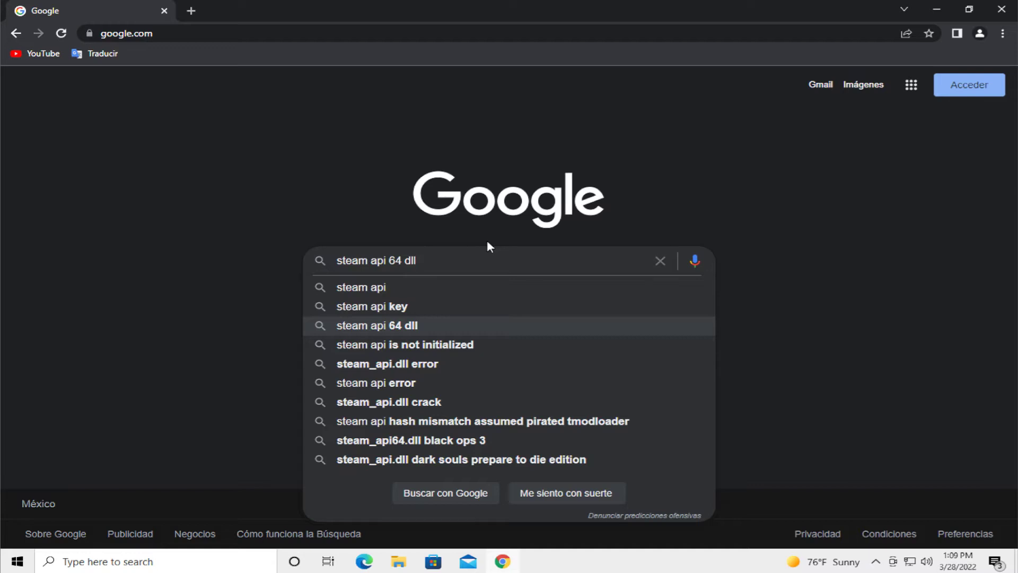
key("BackSpace")
key("BackSpace")
key("BackSpace")
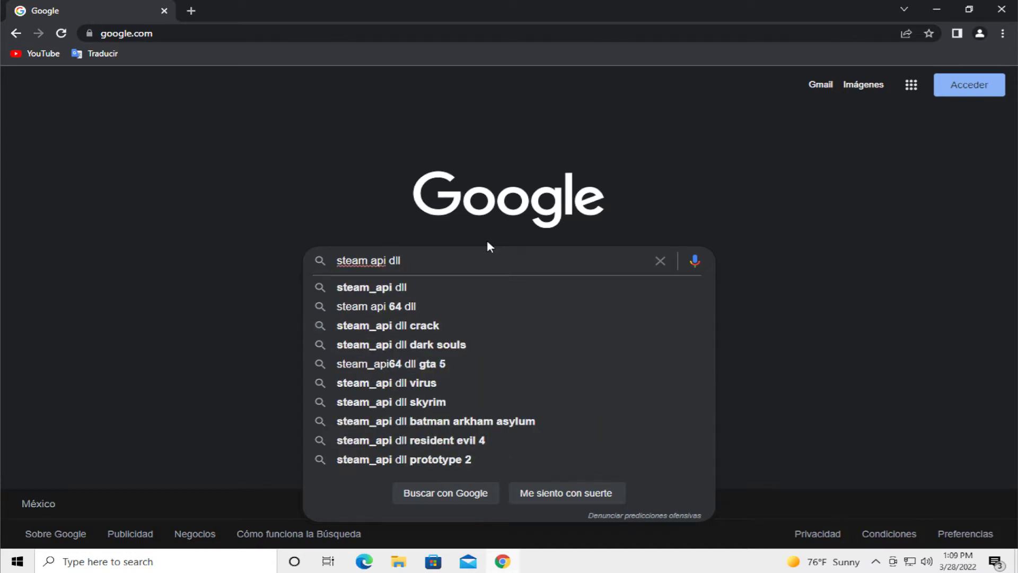
key("Down")
Search 'steam_api dll download' and open the DLL-files.com steam_api.dll result.
type("downl")
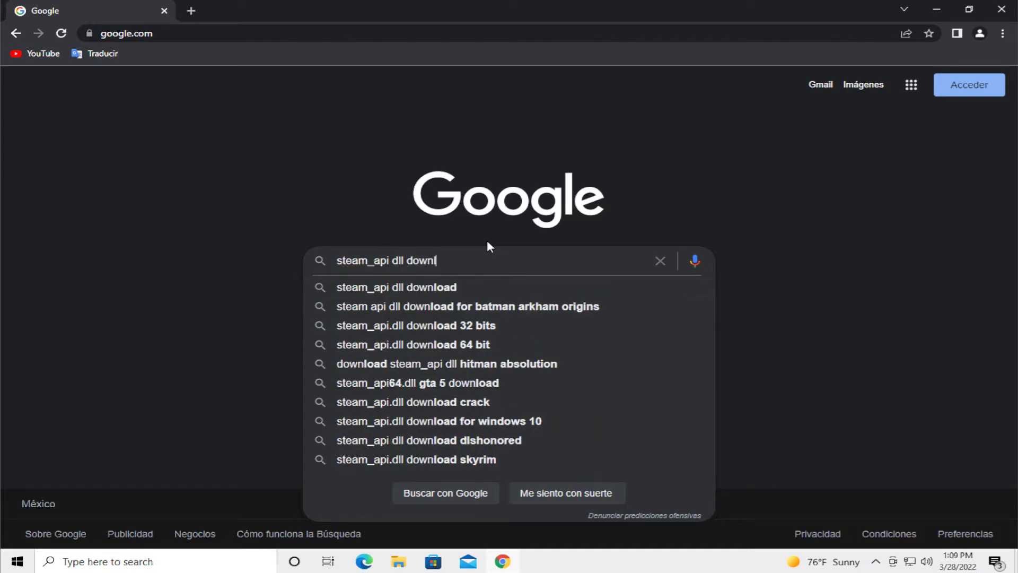
type("oad")
key("Return")
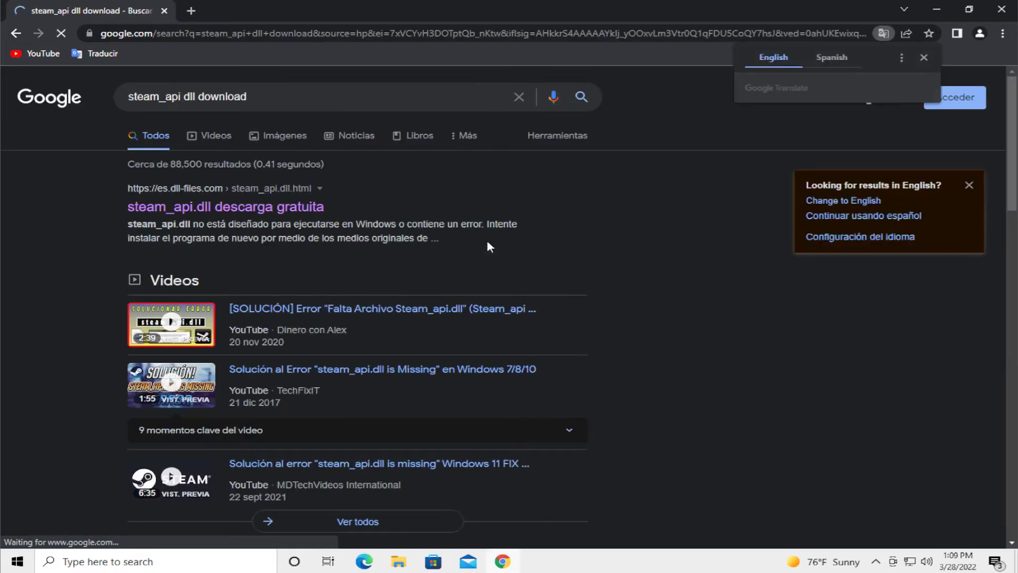
left_click(289, 208)
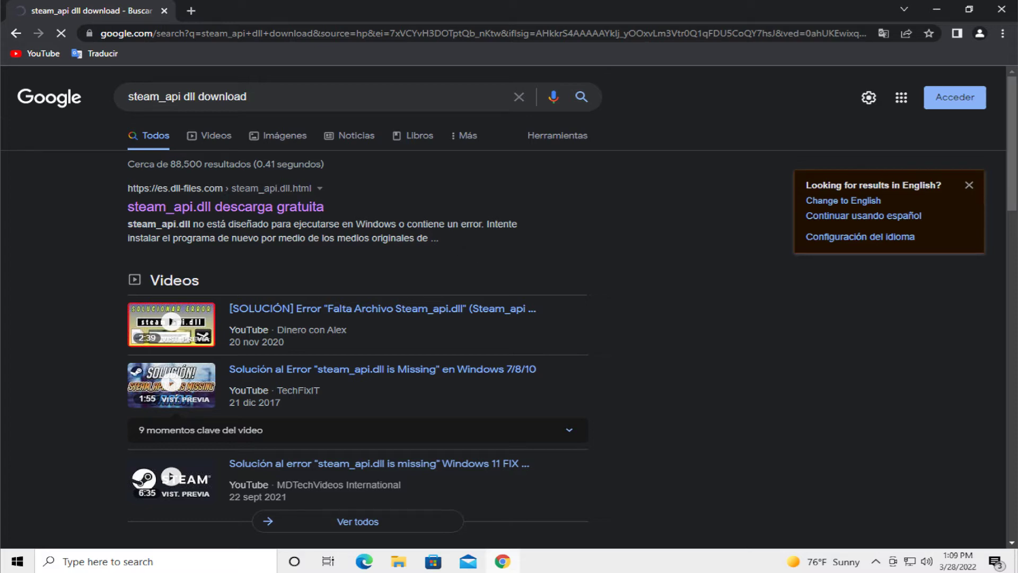
left_click(321, 209)
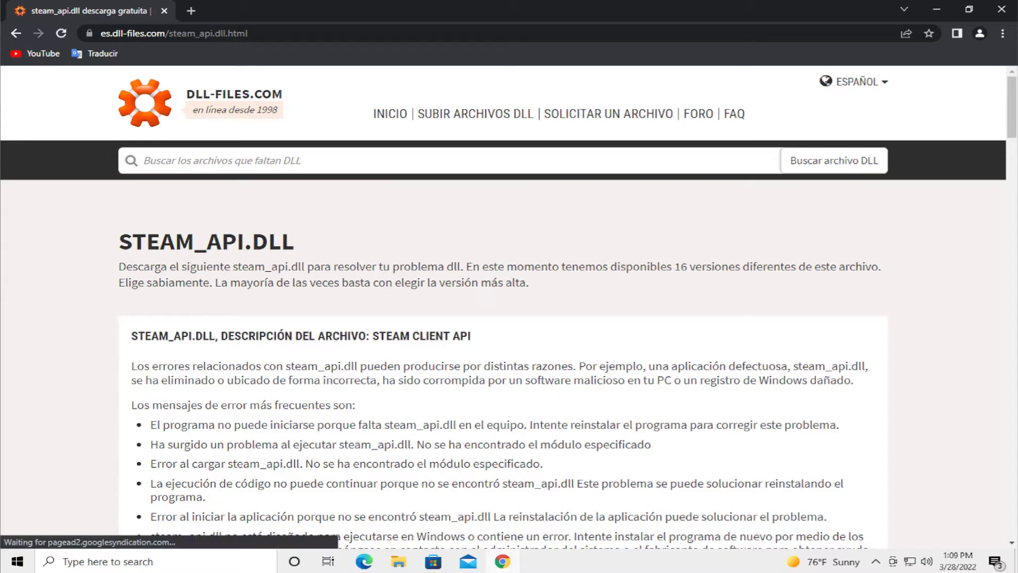
Scroll the steam_api.dll page down to the 32-bit version 7.9.87.40 listing.
scroll(350, 238, "down", 3)
scroll(317, 242, "down", 2)
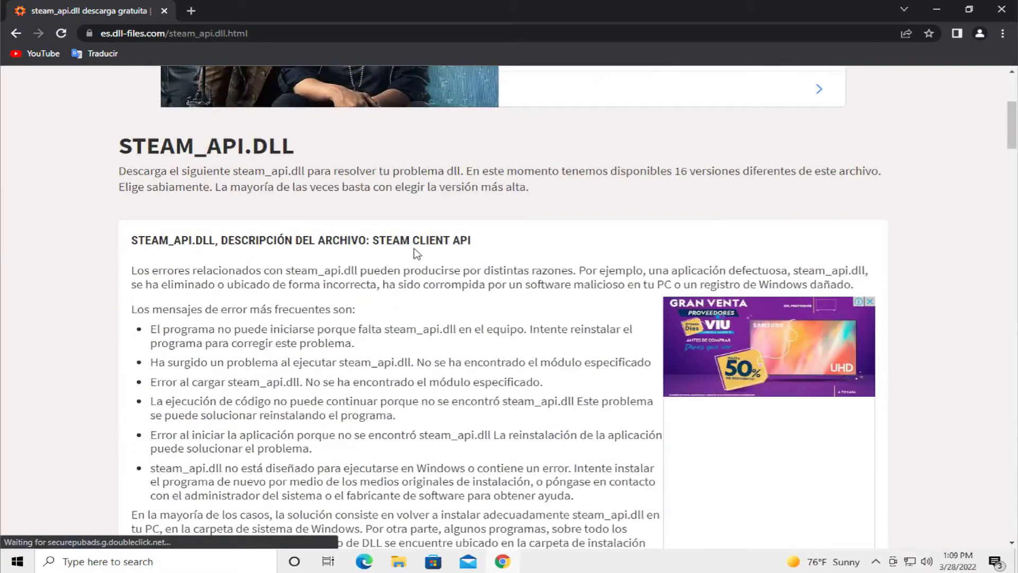
scroll(339, 250, "down", 3)
scroll(368, 258, "down", 7)
scroll(368, 255, "up", 3)
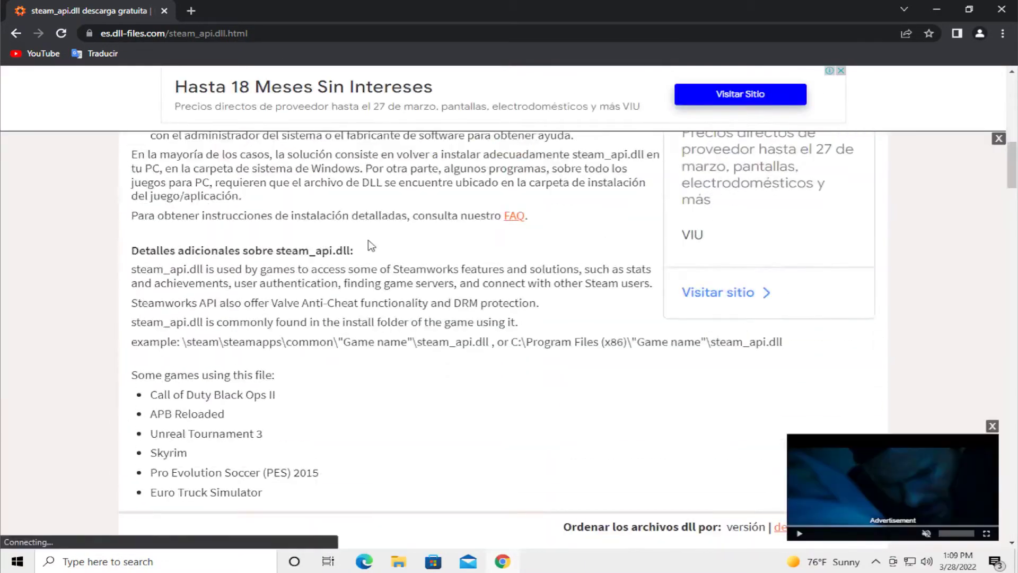
scroll(368, 247, "up", 5)
scroll(369, 246, "down", 5)
scroll(370, 246, "down", 3)
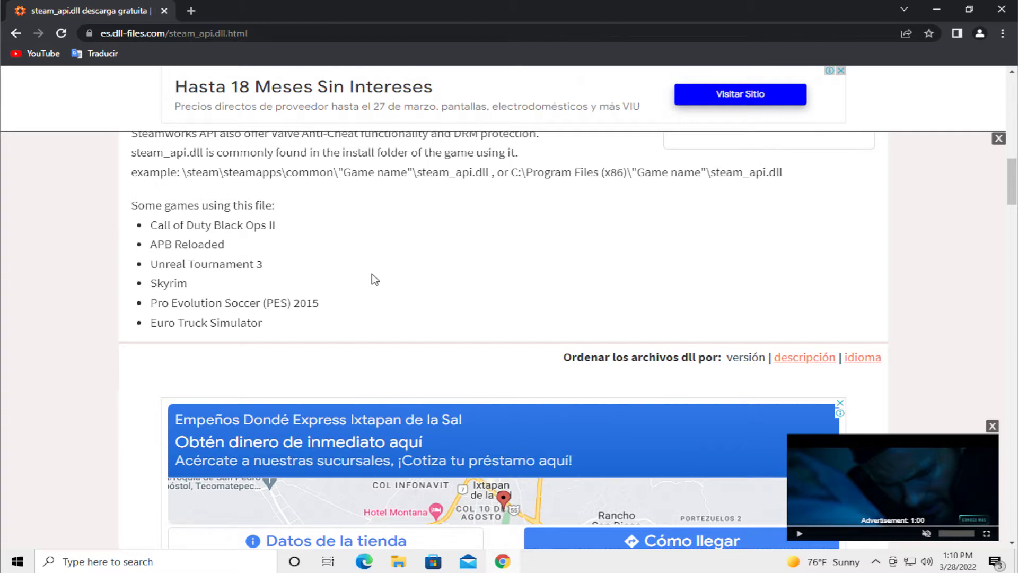
scroll(406, 265, "down", 2)
scroll(406, 265, "down", 4)
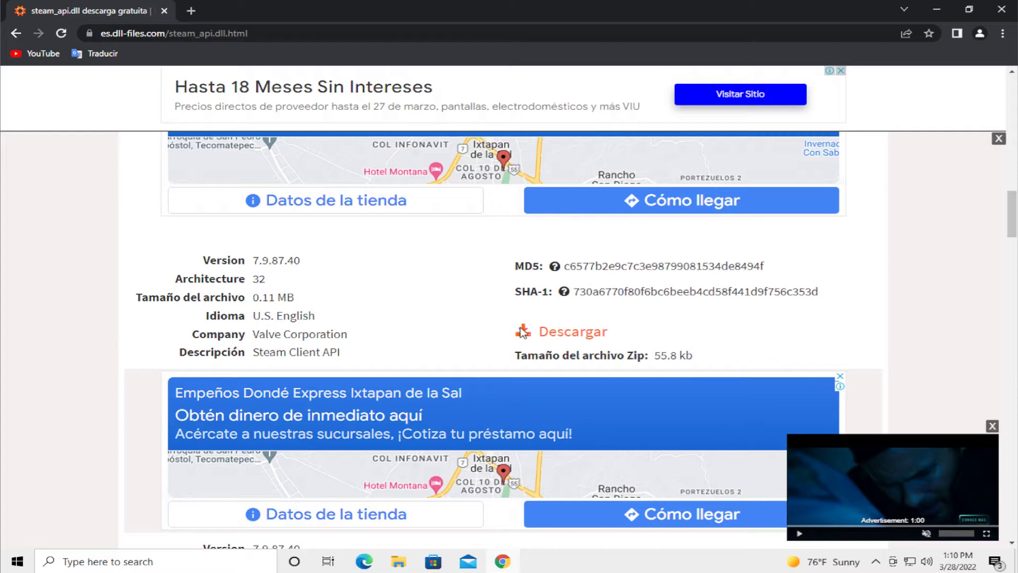
scroll(450, 271, "down", 5)
scroll(450, 271, "up", 5)
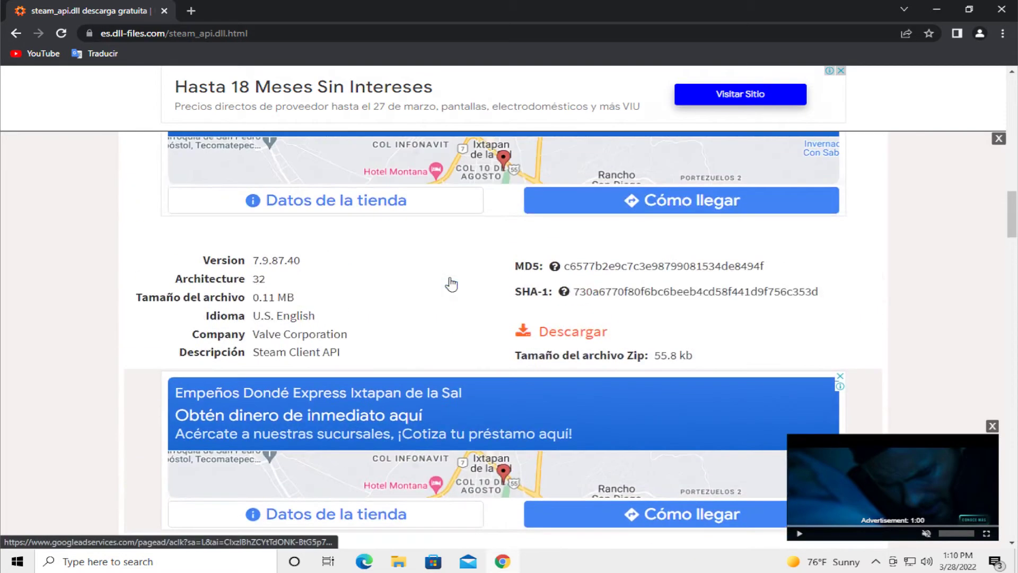
Download steam_api.zip for version 7.9.87.40, dismissing the ad, and bring up its download options.
left_click(554, 336)
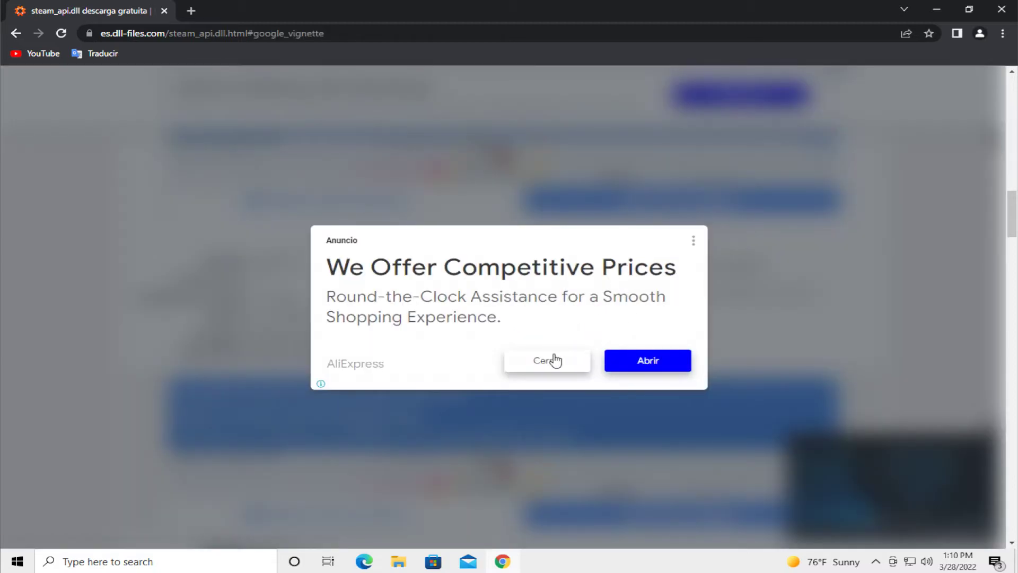
left_click(554, 360)
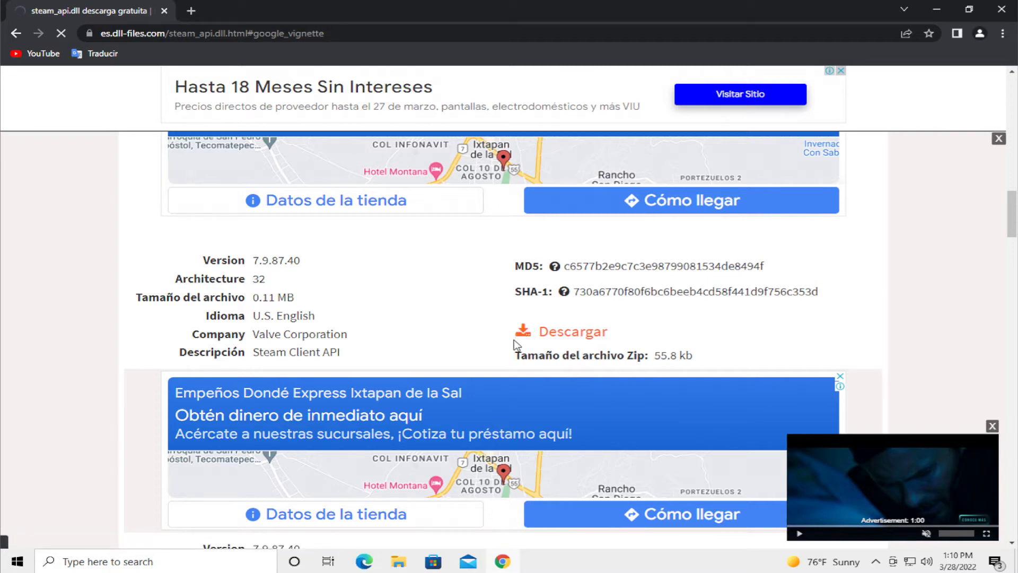
scroll(503, 323, "down", 2)
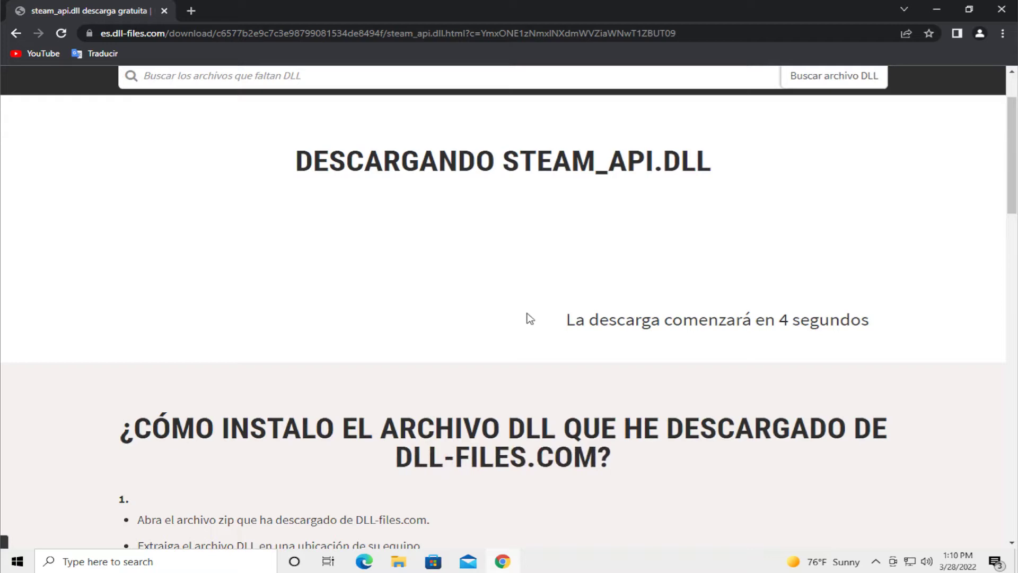
scroll(708, 365, "down", 2)
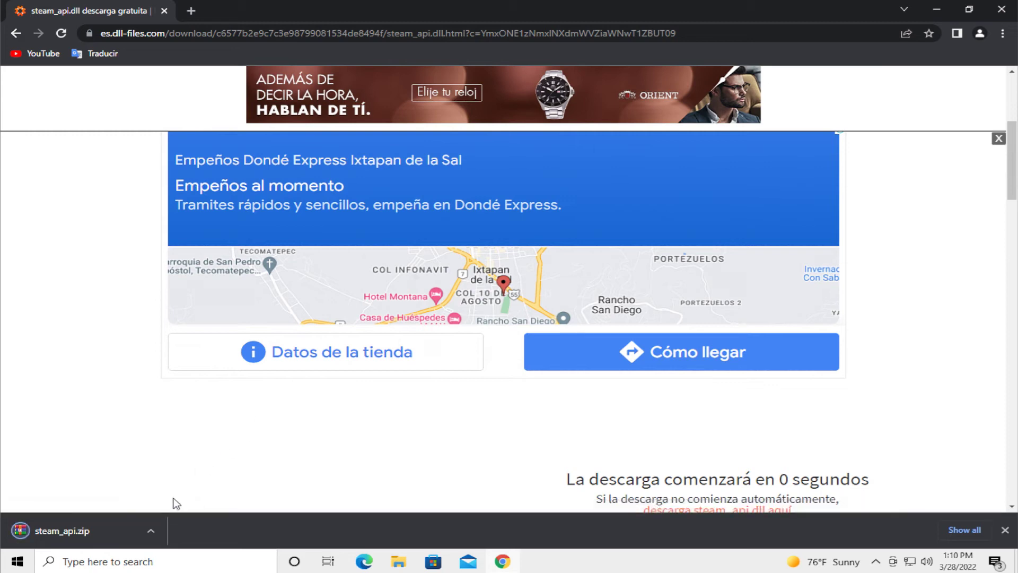
left_click(152, 530)
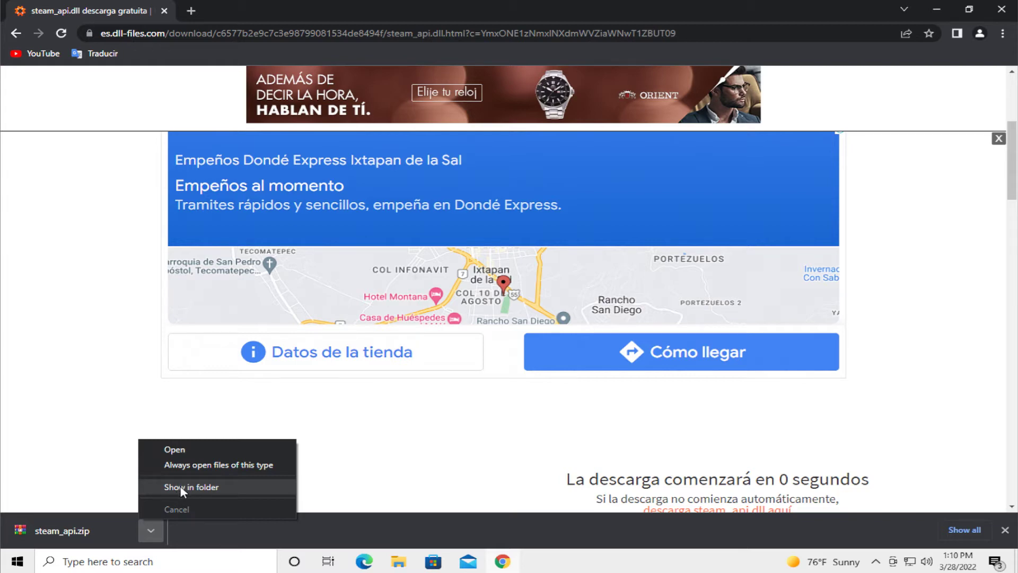
Show the download in its folder, delete VisualStudioSetup.exe, and close the browser.
left_click(181, 487)
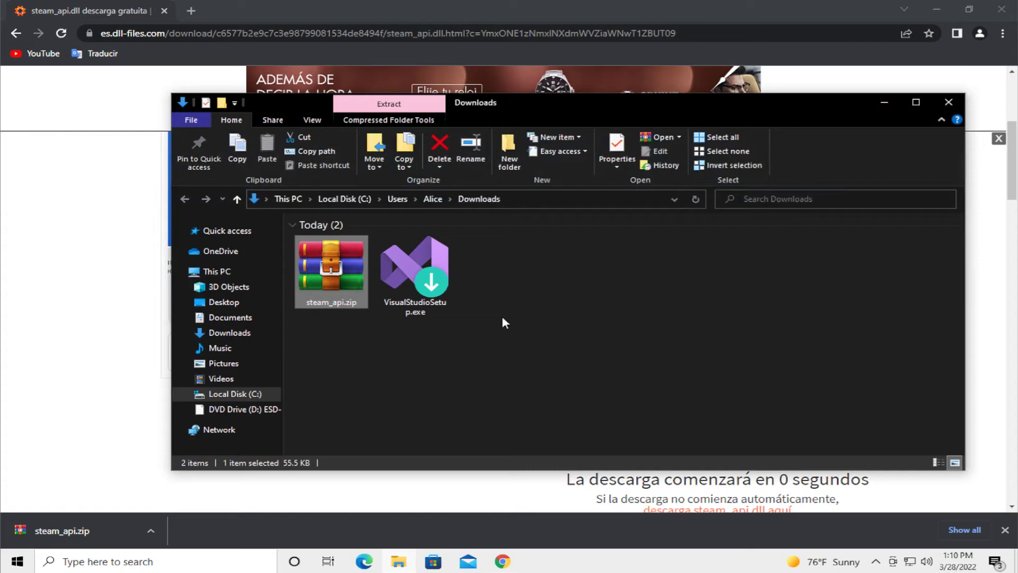
left_click(427, 315)
key("Delete")
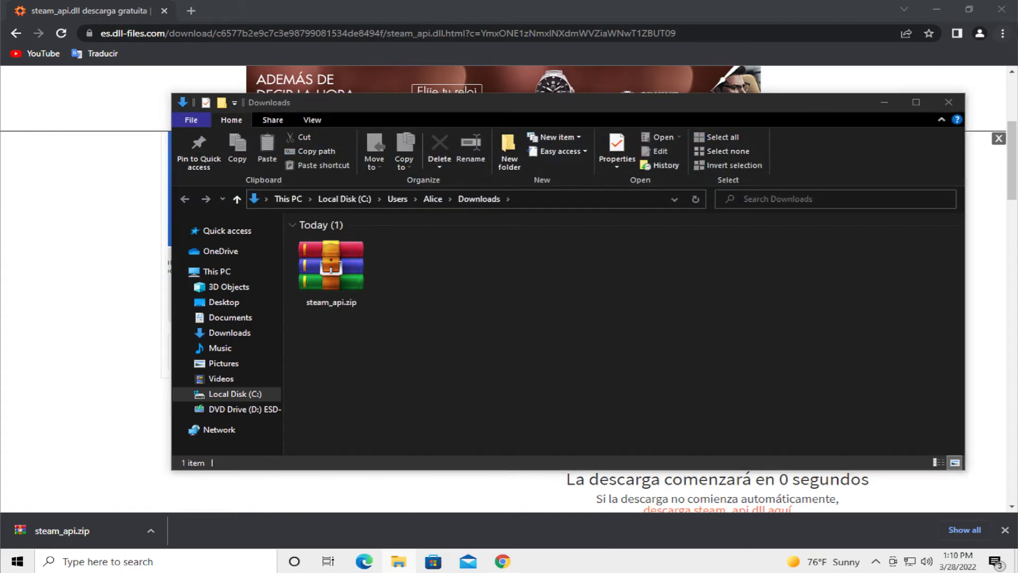
left_click(1002, 11)
left_click(330, 270)
Extract steam_api.zip, delete README.txt and the zip, and move steam_api.dll to the desktop.
right_click(355, 259)
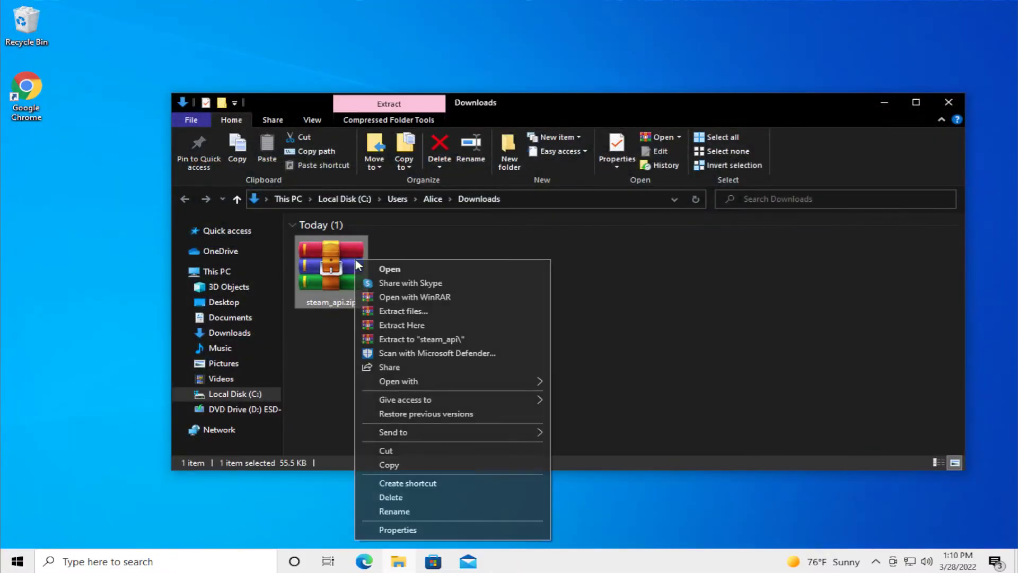
left_click(428, 324)
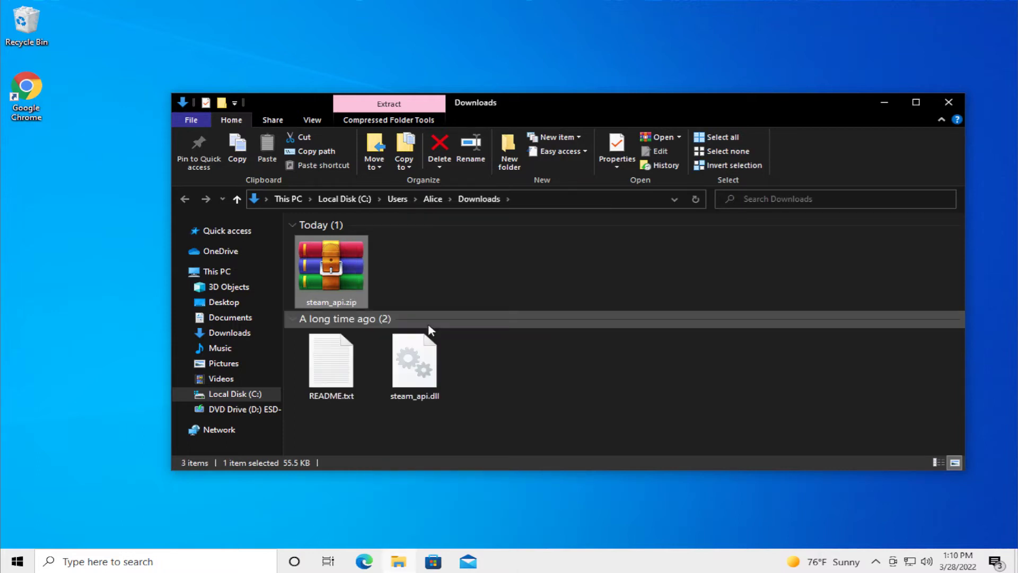
left_click_drag(332, 448, 329, 268)
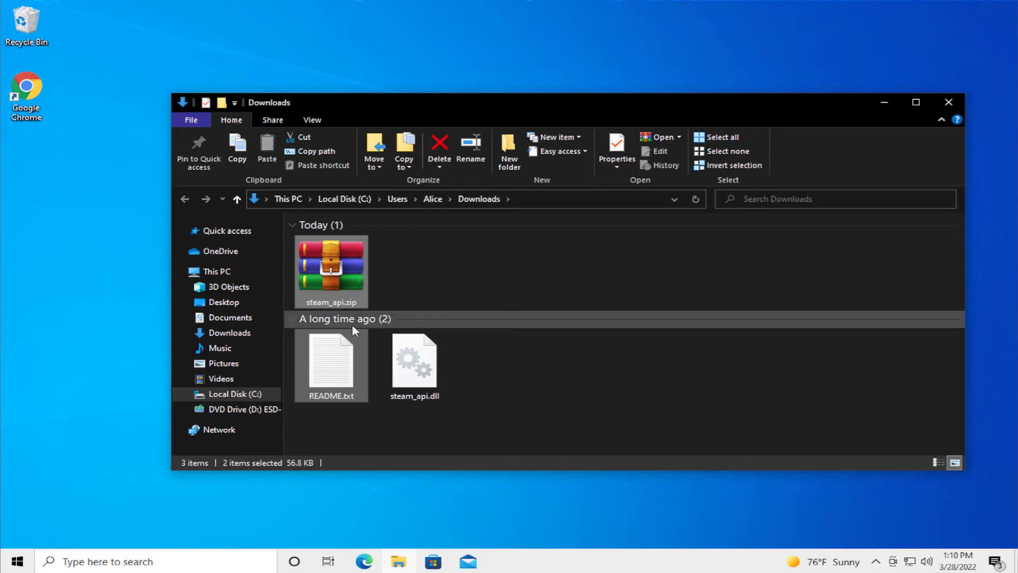
key("Delete")
mouse_move(334, 298)
left_mouse_down()
mouse_move(356, 296)
mouse_move(107, 246)
left_mouse_up()
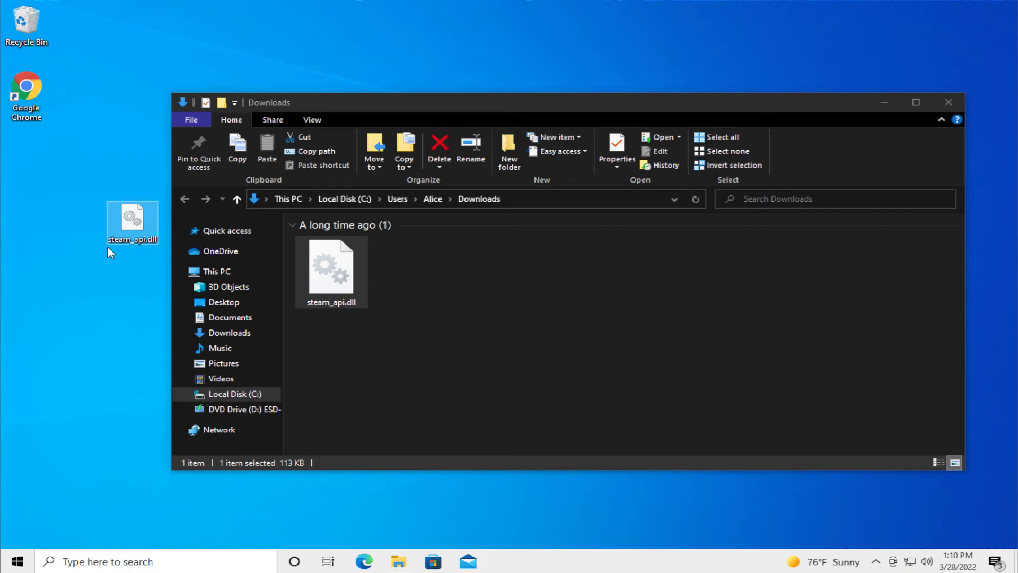
left_click(362, 290)
mouse_move(415, 107)
left_mouse_down()
mouse_move(481, 107)
mouse_move(471, 107)
left_mouse_up()
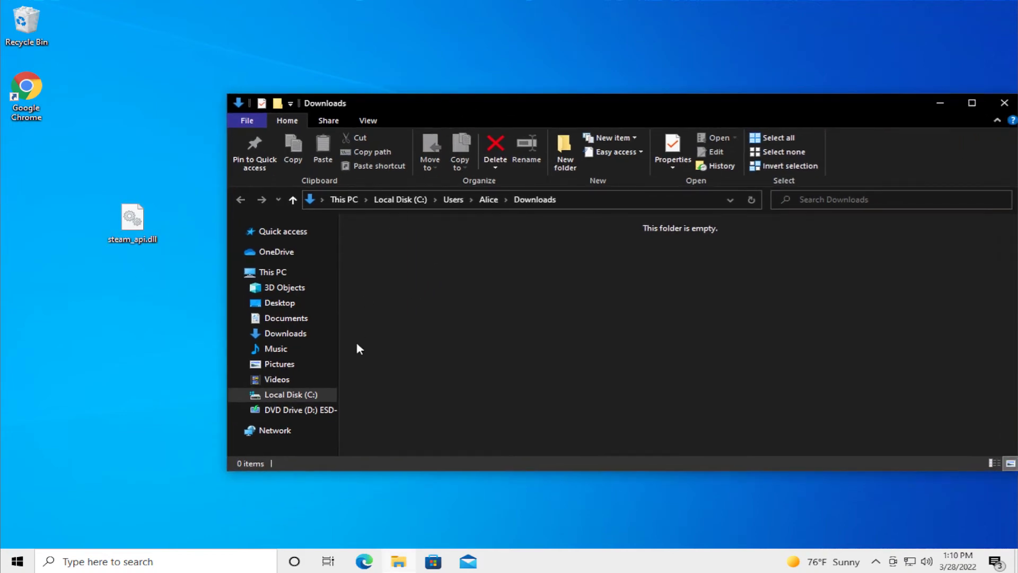
Turn on Hidden items in File Explorer's View options.
left_click(370, 120)
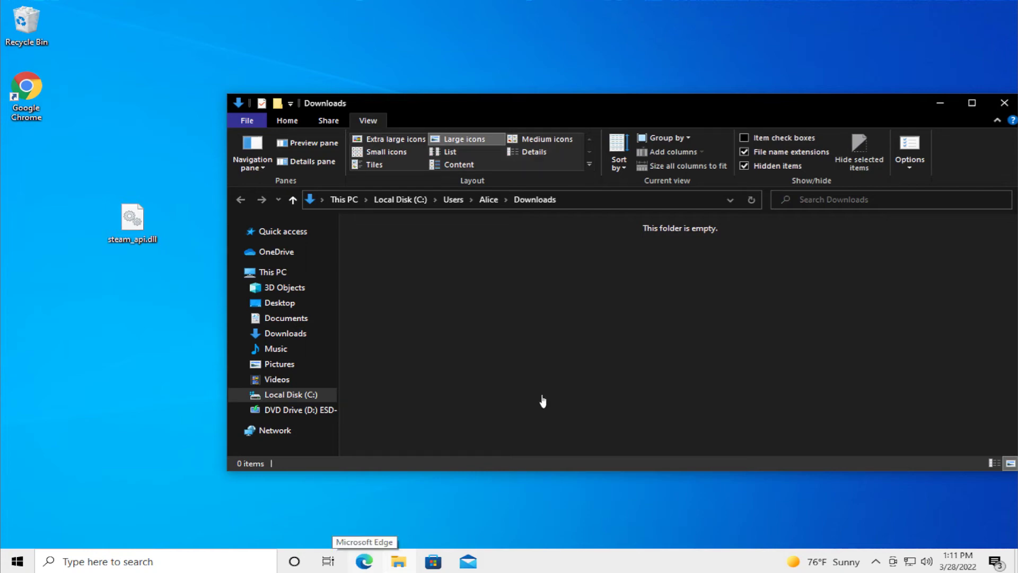
left_click(745, 165)
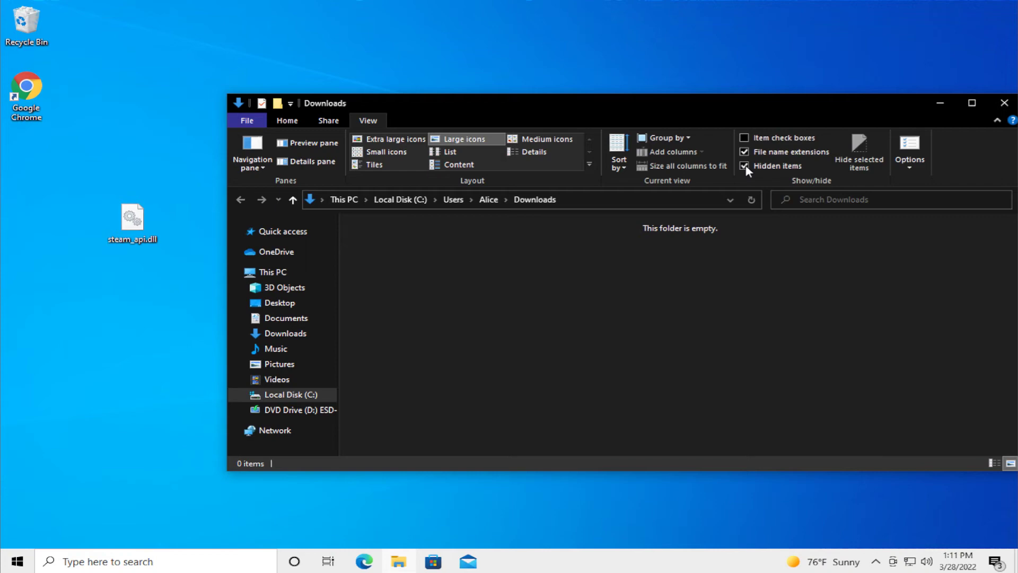
left_click(745, 166)
left_click(745, 167)
Go to This PC > Local Disk (C:) > Windows and scroll to System32.
left_click(274, 271)
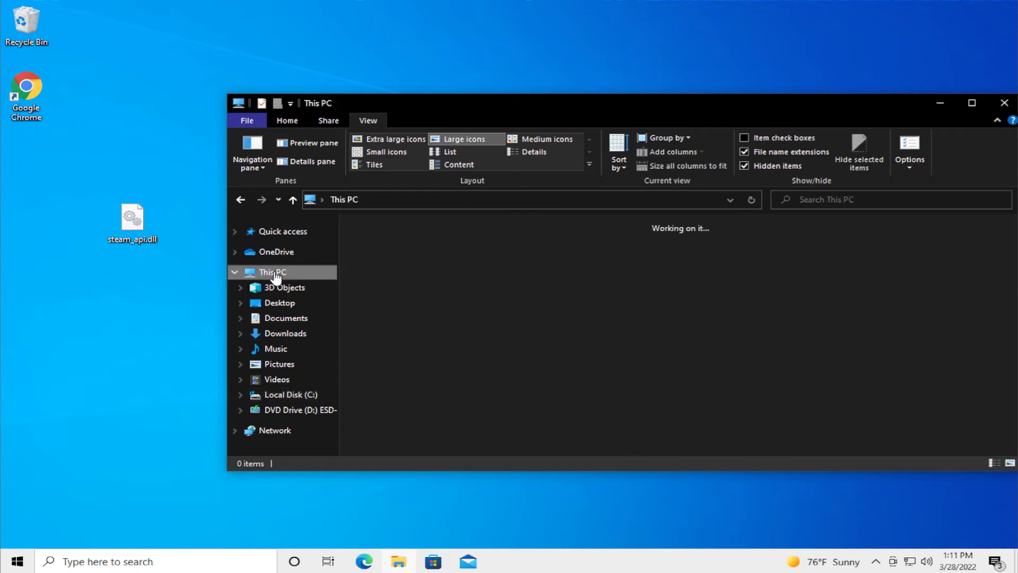
mouse_move(465, 385)
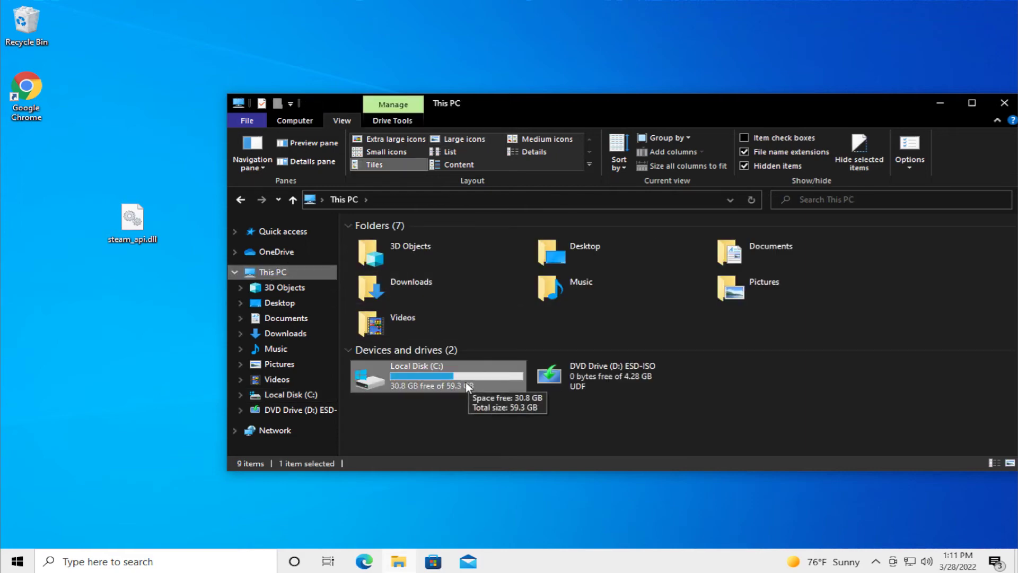
double_click(441, 371)
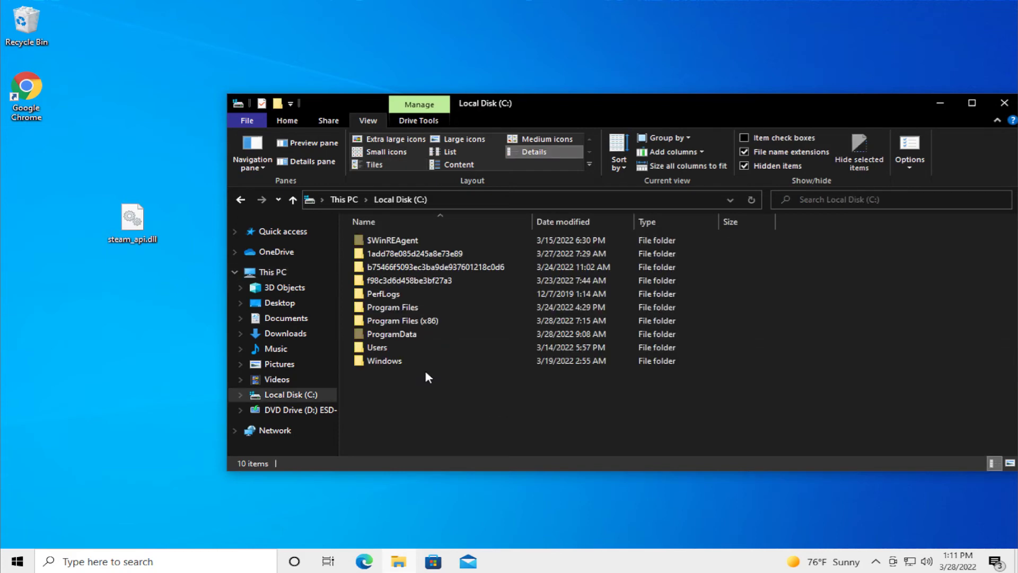
double_click(389, 362)
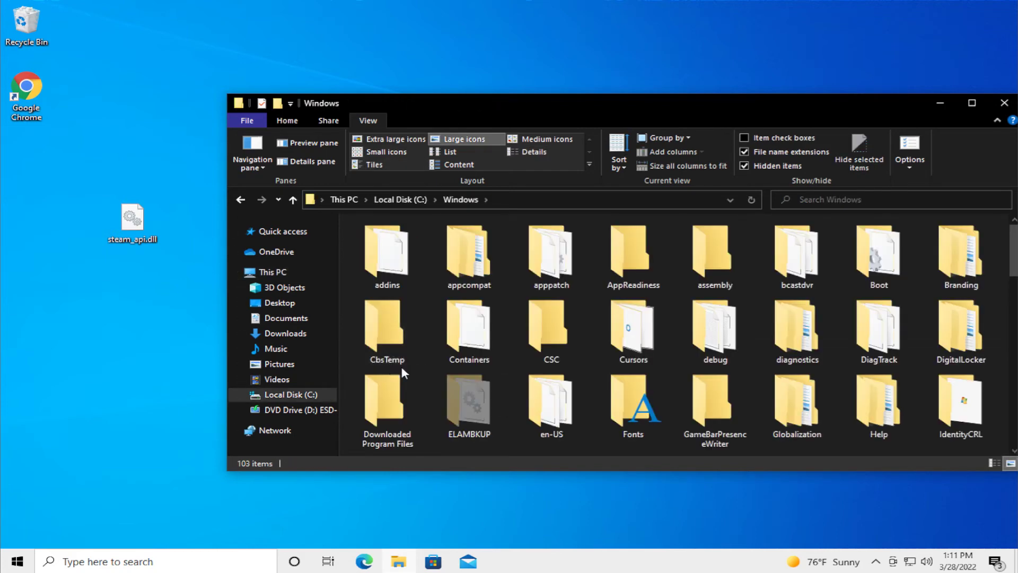
scroll(469, 340, "down", 2)
scroll(470, 340, "down", 4)
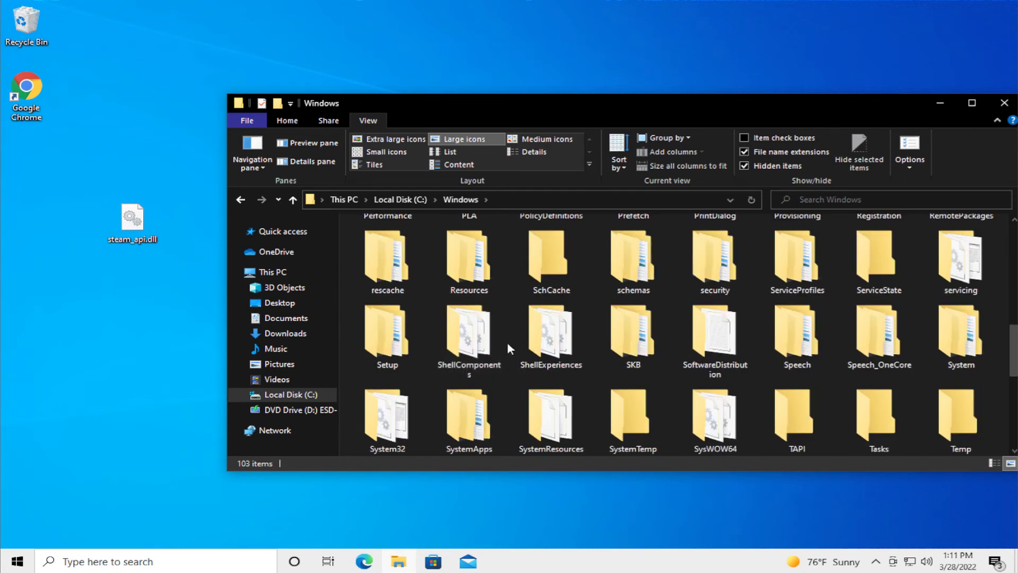
scroll(507, 342, "down", 2)
Drag steam_api.dll into System32, replace the existing file with admin permission, and close Explorer.
left_click(382, 268)
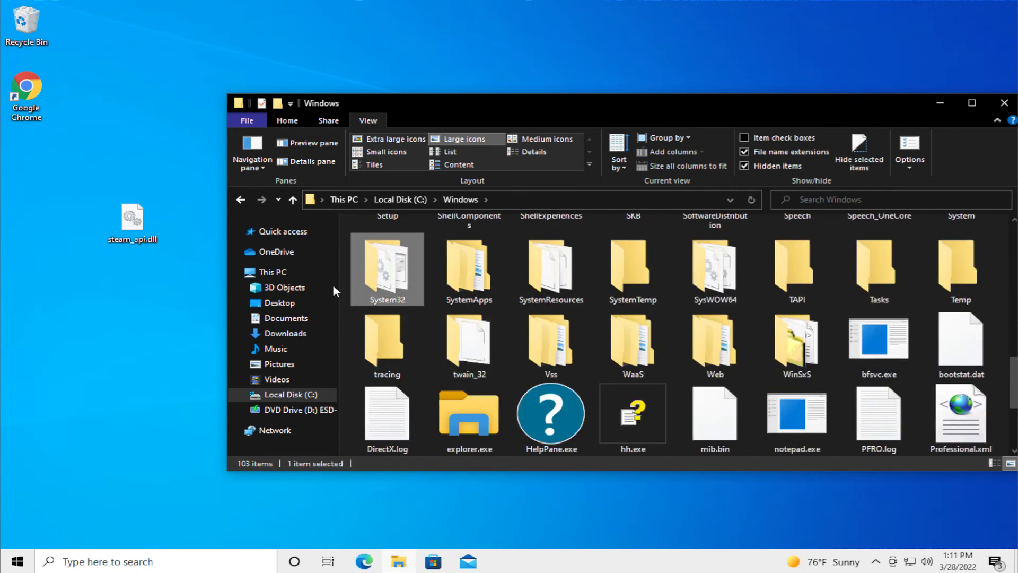
mouse_move(132, 221)
left_mouse_down()
mouse_move(123, 249)
mouse_move(391, 285)
left_mouse_up()
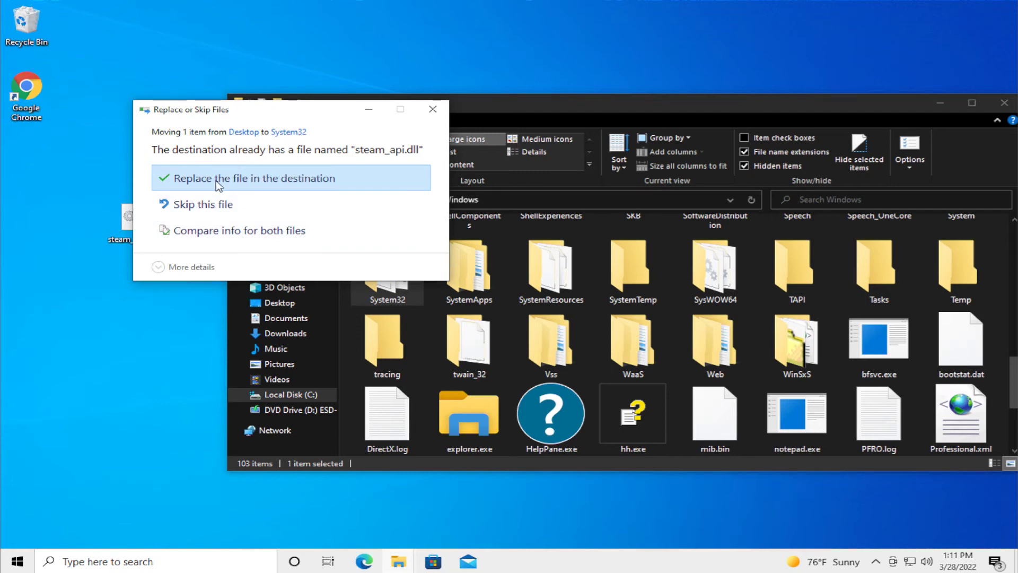
left_click(271, 185)
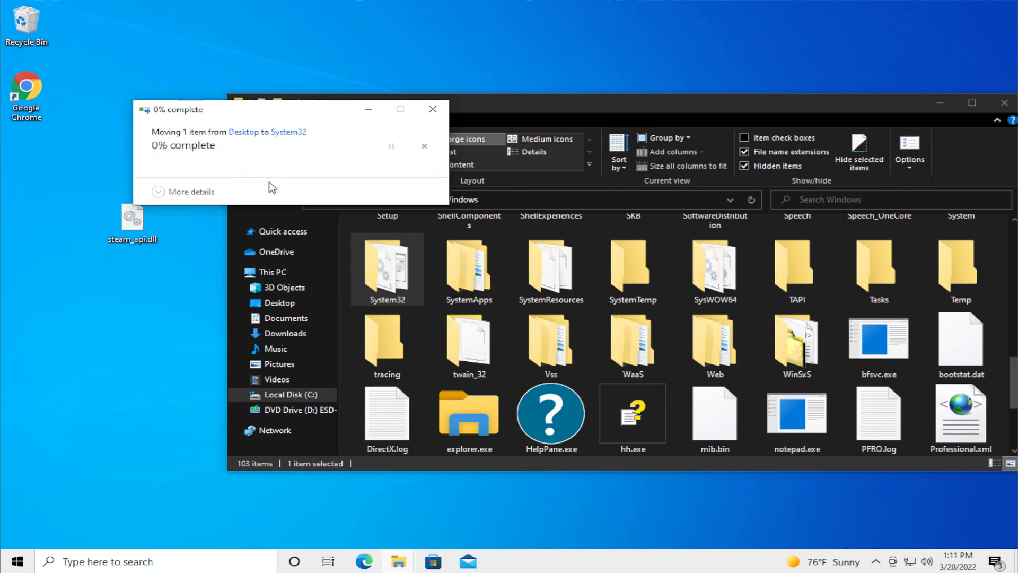
left_click(251, 196)
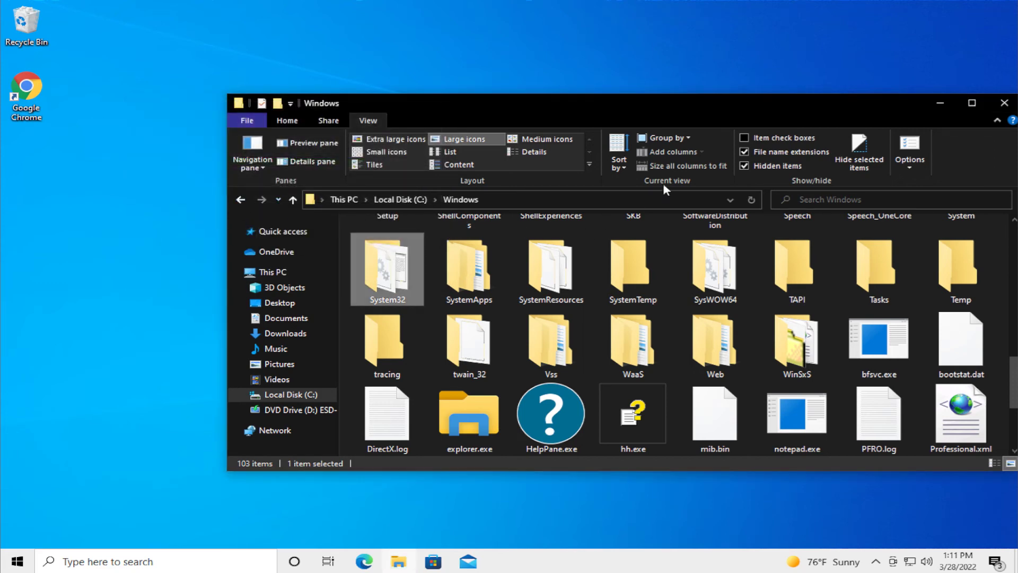
left_click(1000, 110)
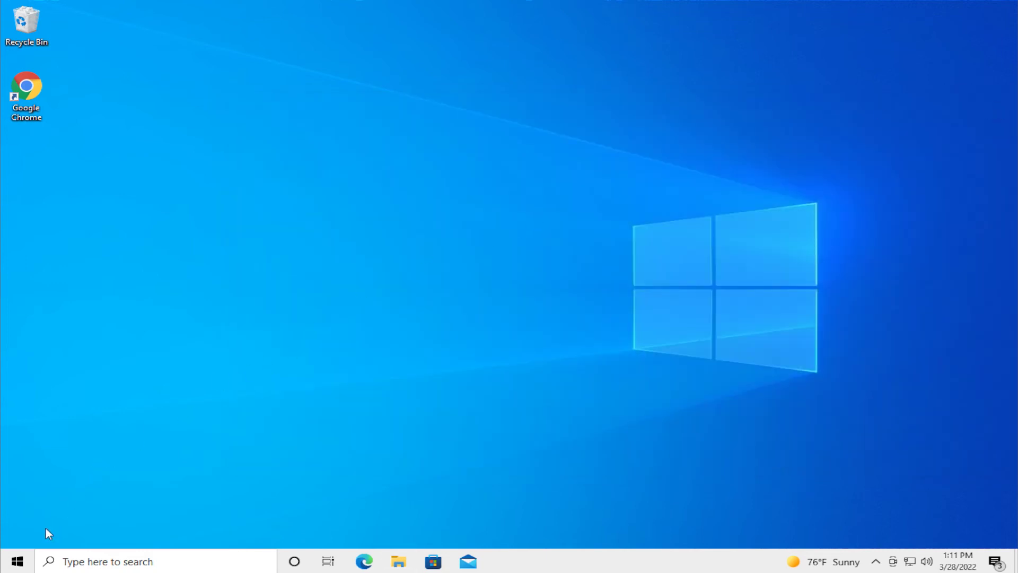
Restart Windows via Start > Power > Restart.
left_click(17, 561)
left_click(22, 532)
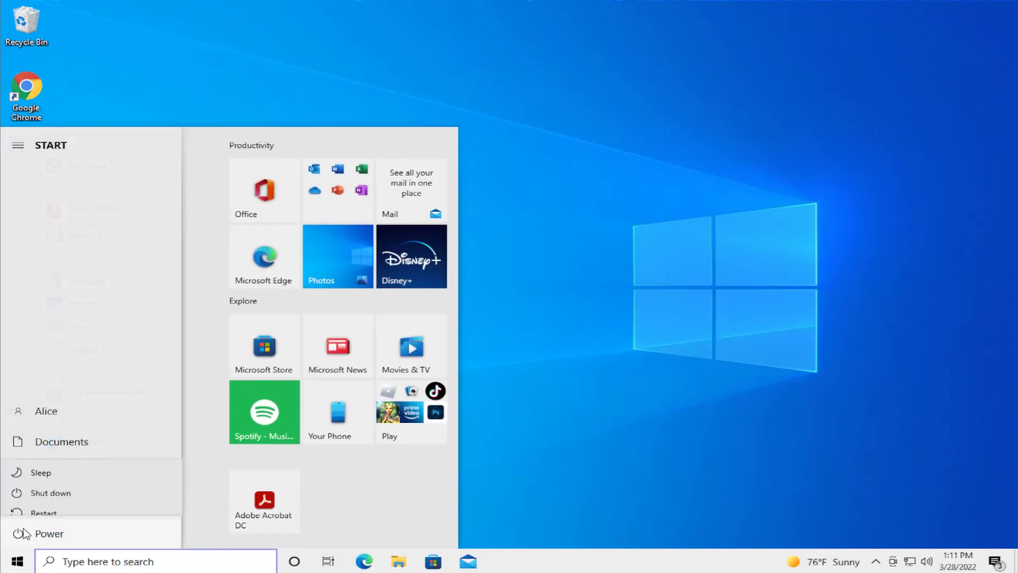
left_click(43, 503)
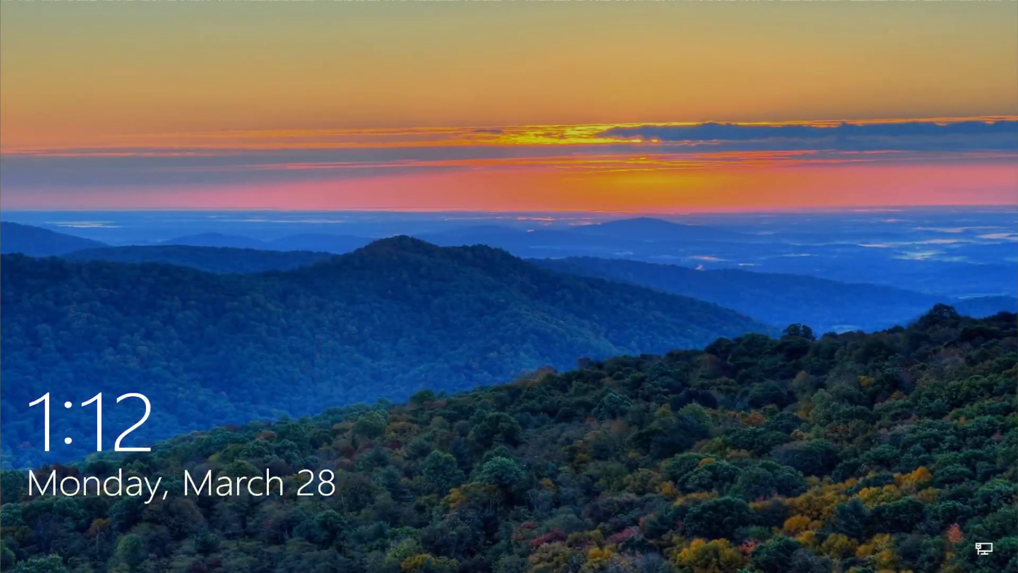
Dismiss the lock screen and sign in as Alice with the password.
left_click(446, 211)
type("*")
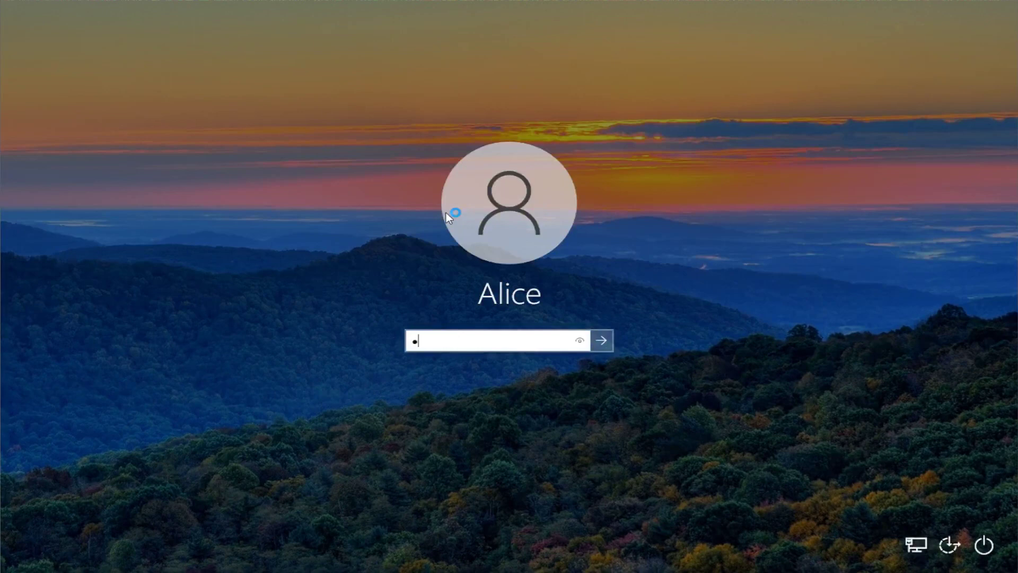
type("****")
key("Return")
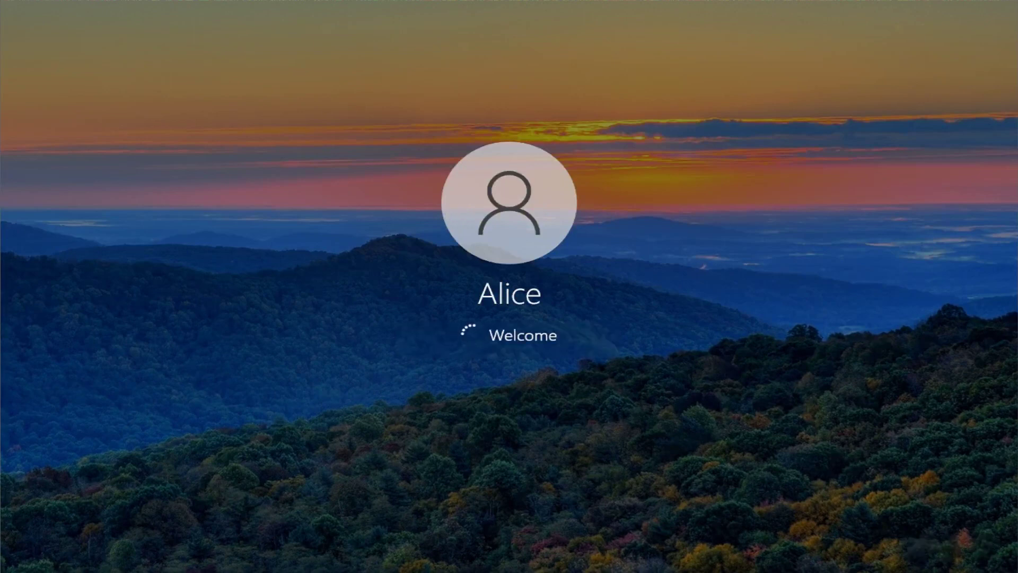